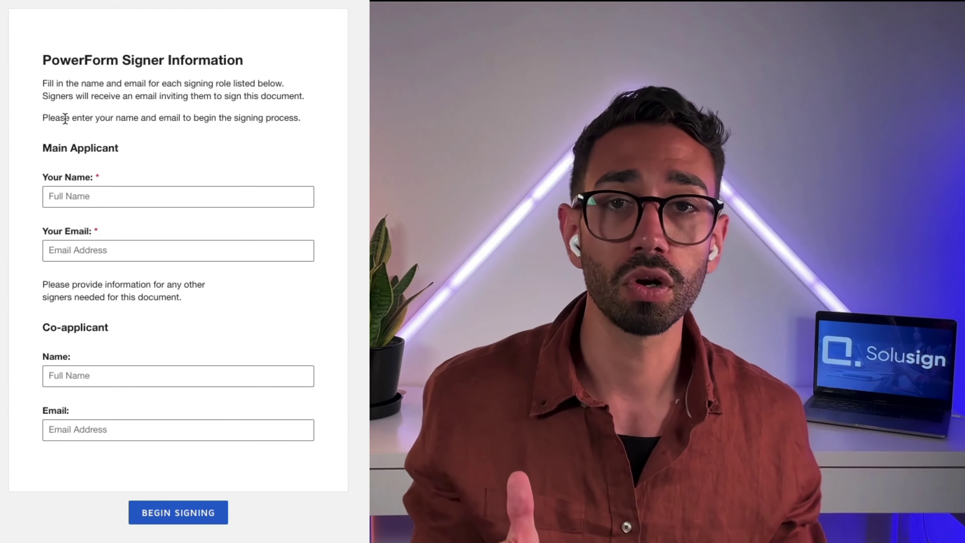
# Step: Autofill the main applicant's name and email, enter the co-applicant's name, and begin signing
pyautogui.click(99, 198)
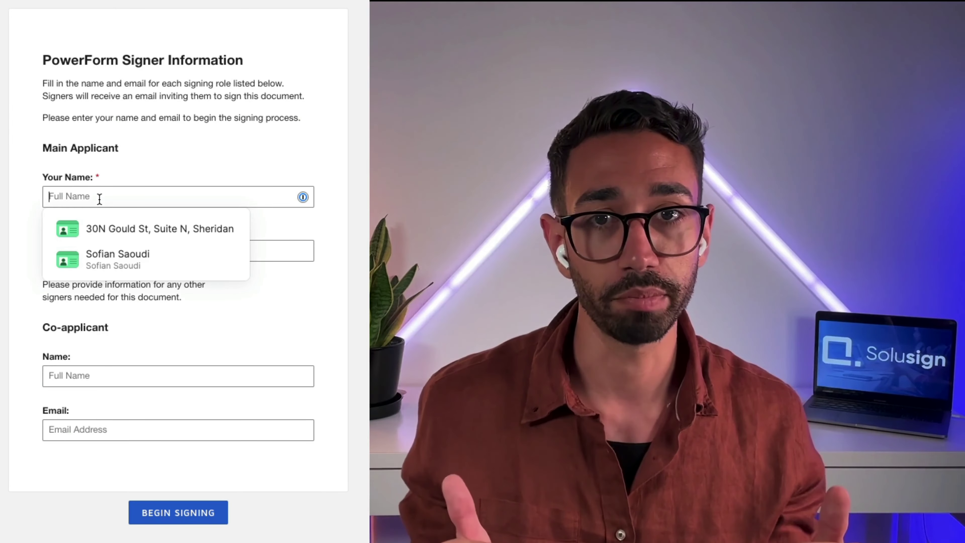
pyautogui.click(157, 259)
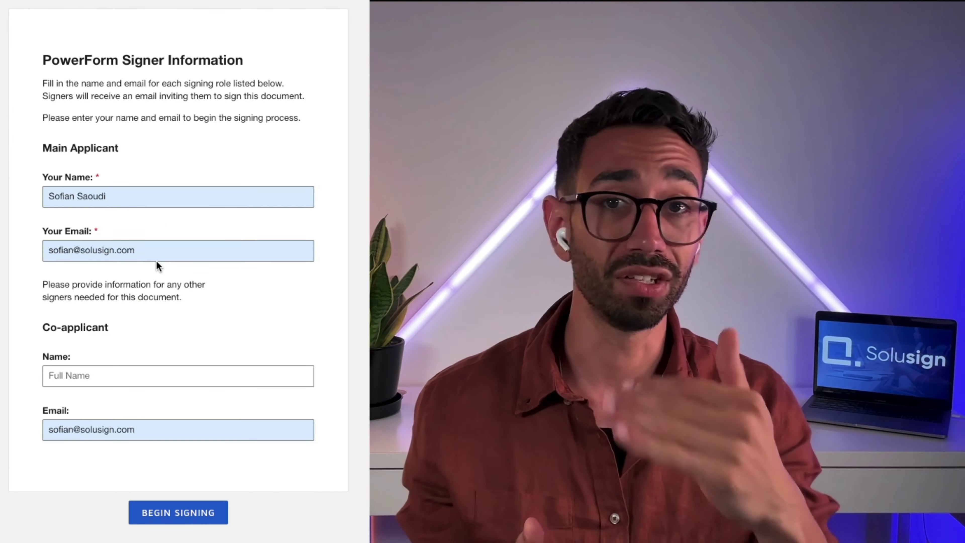
pyautogui.click(139, 384)
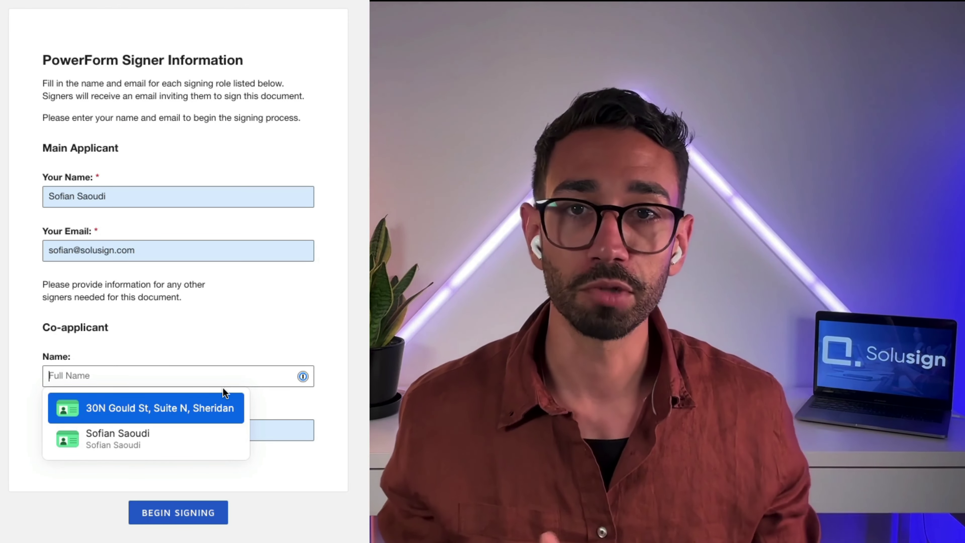
pyautogui.write('J')
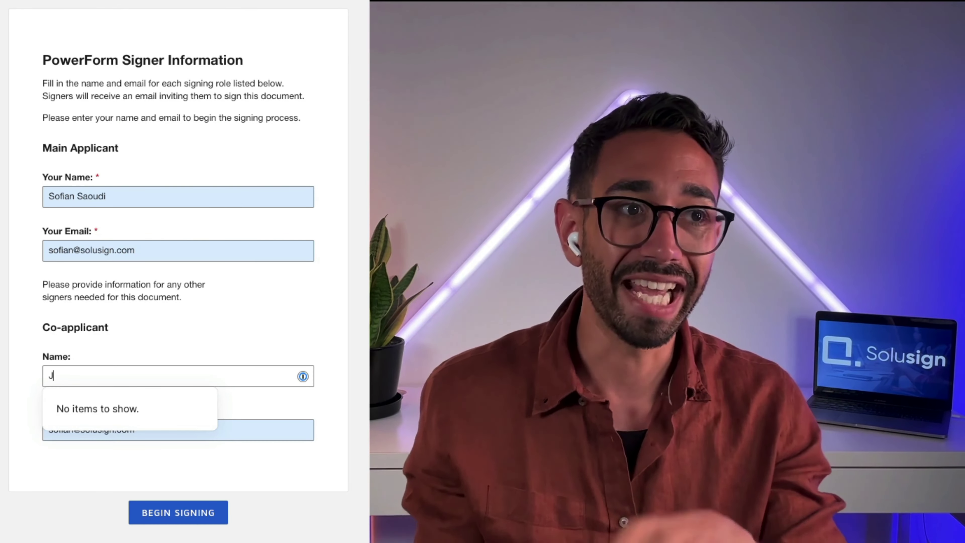
pyautogui.write('ohn Snith')
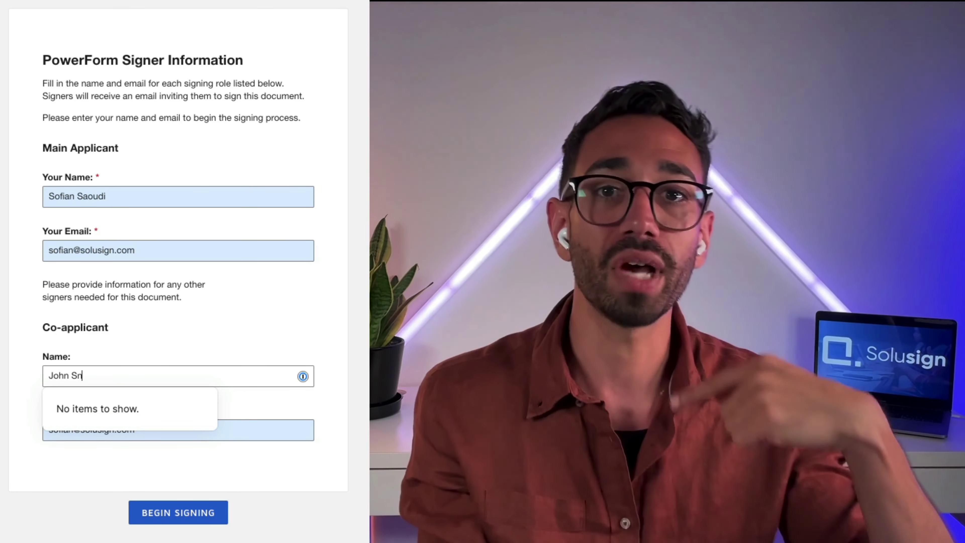
pyautogui.press('BackSpace')
pyautogui.press('BackSpace')
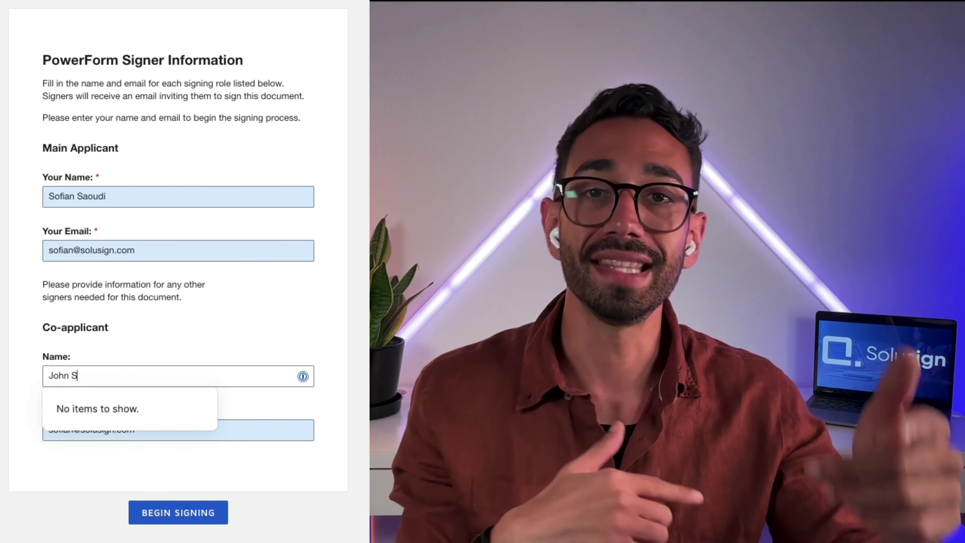
pyautogui.write('mith')
pyautogui.click(285, 390)
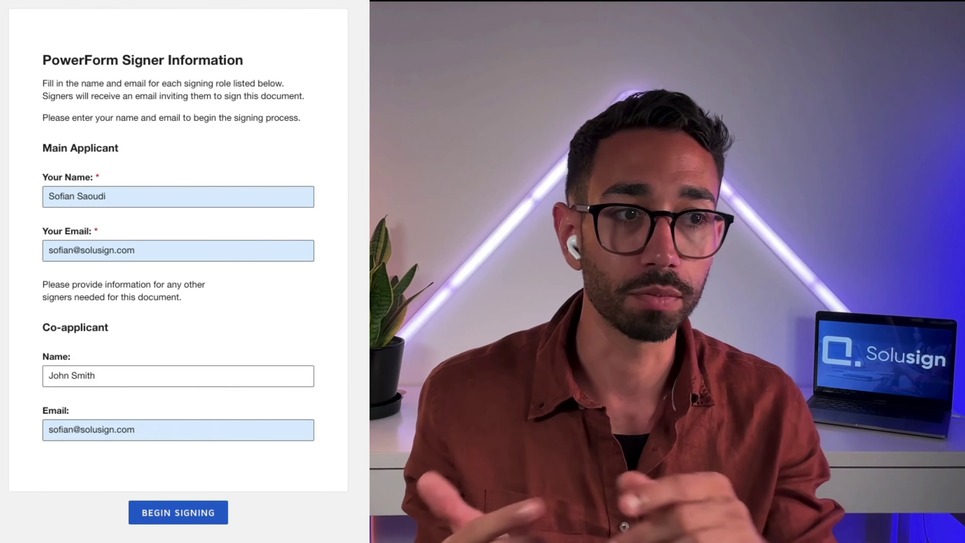
pyautogui.click(164, 511)
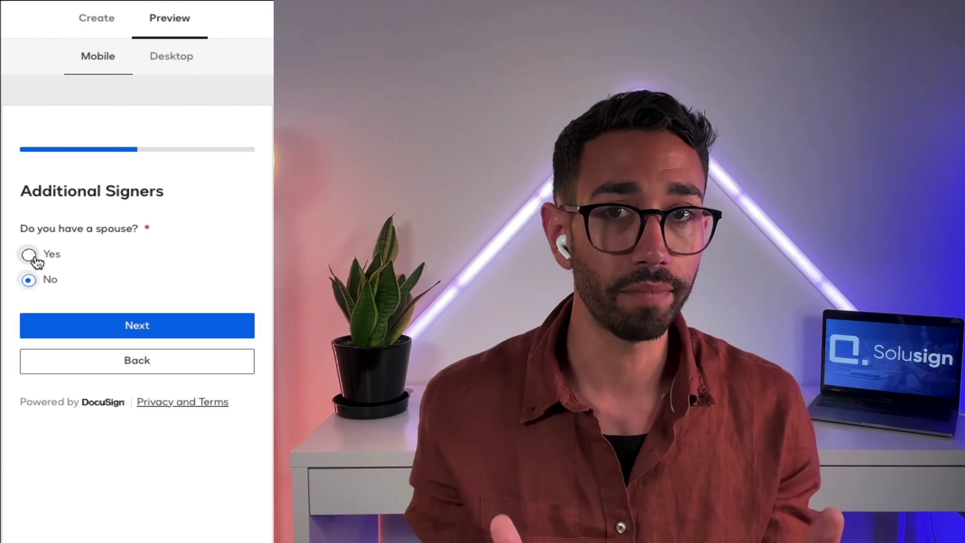
# Step: Switch the spouse question to Yes to reveal the spouse fields, then back to No
pyautogui.press('Up')
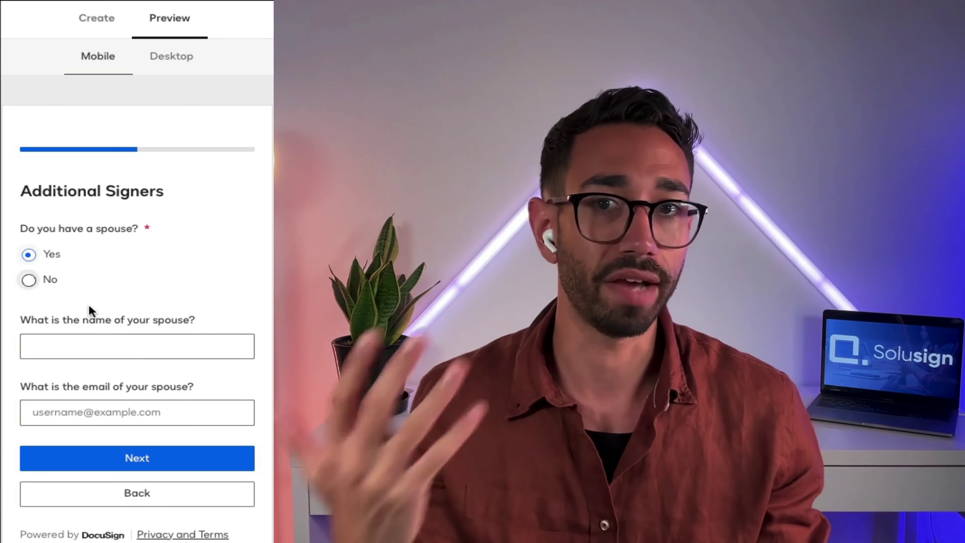
pyautogui.click(28, 255)
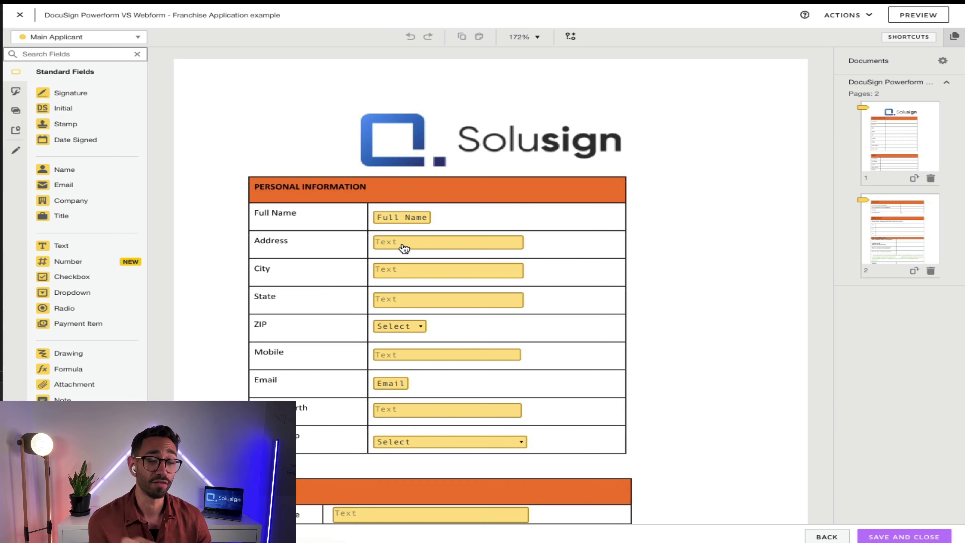
# Step: Check the Address and City data labels, then remove the Mobile field's conditional logic
pyautogui.click(404, 248)
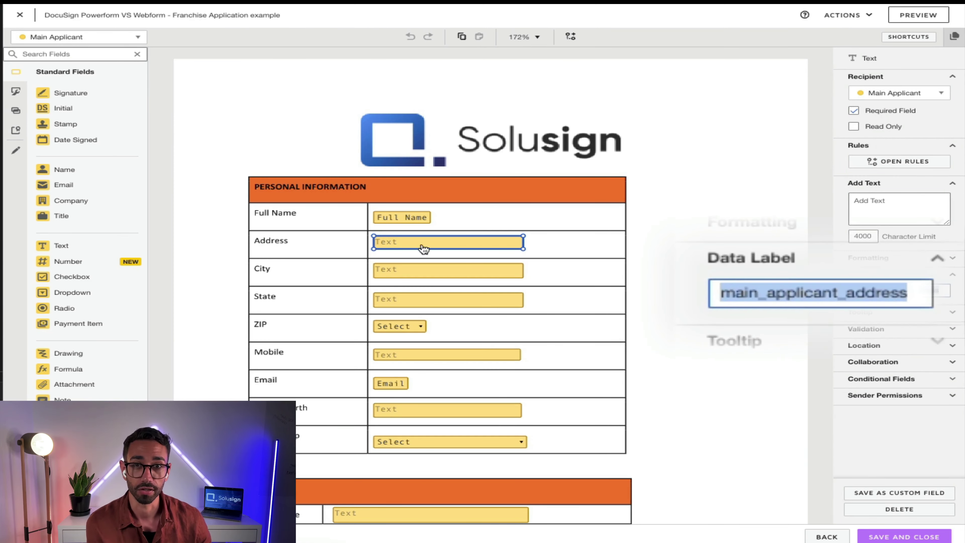
pyautogui.click(509, 271)
pyautogui.click(739, 296)
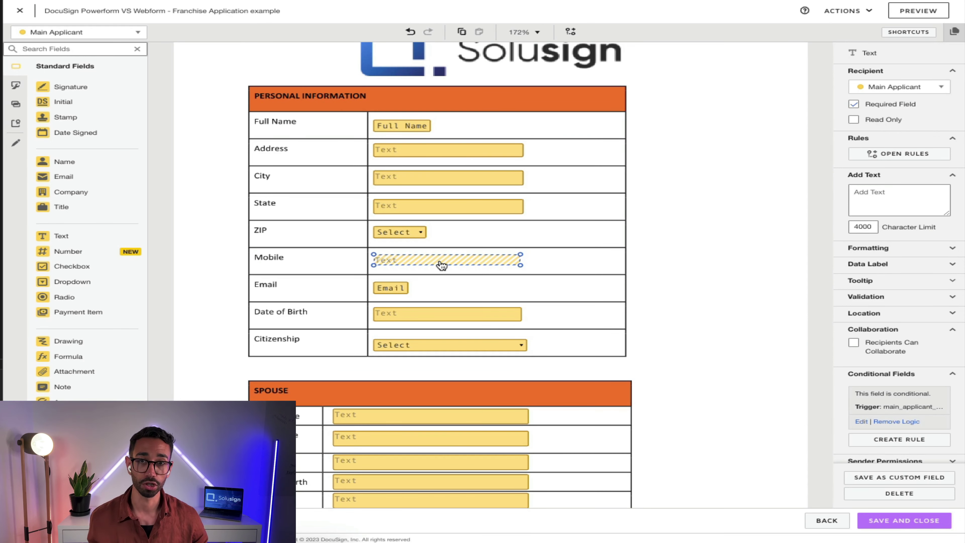
pyautogui.click(896, 421)
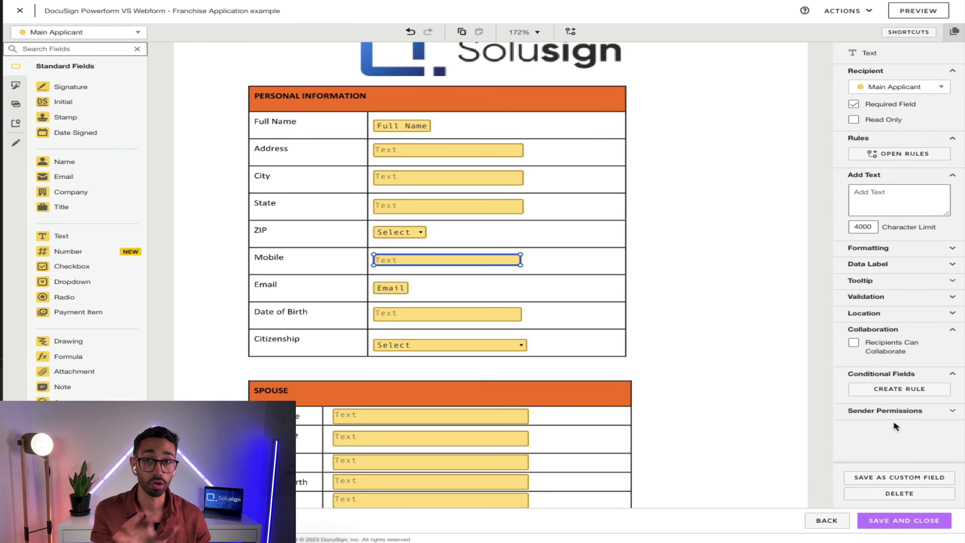
pyautogui.click(718, 323)
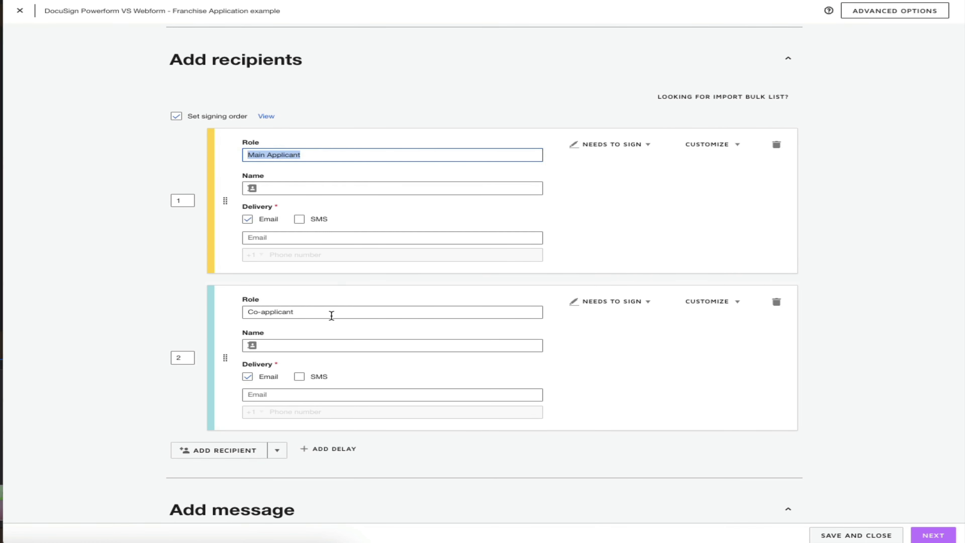
# Step: Review the Co-applicant role name and recipient 1's Needs to Sign action options
pyautogui.click(290, 311)
pyautogui.click(627, 144)
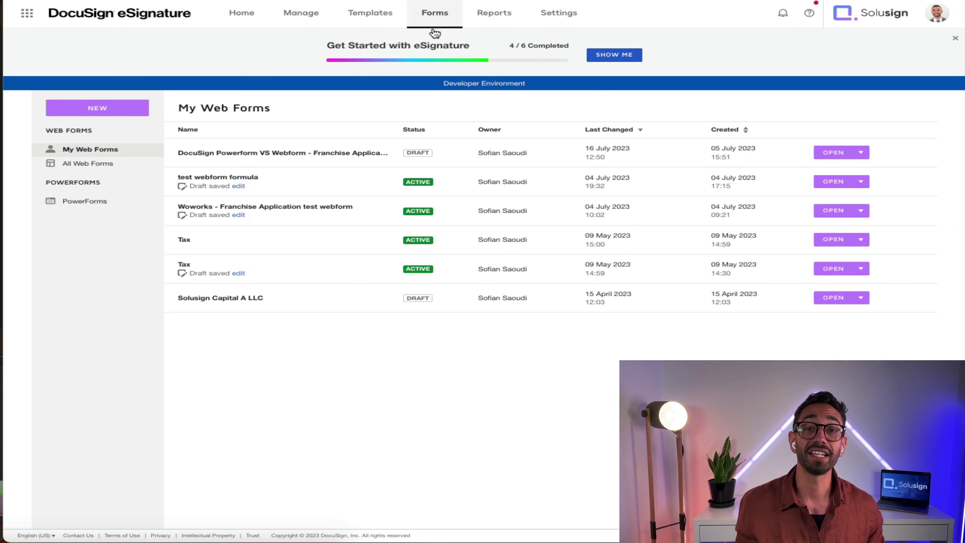
# Step: Create a new web form from the Franchise Application template, importing its 24 fields
pyautogui.click(95, 107)
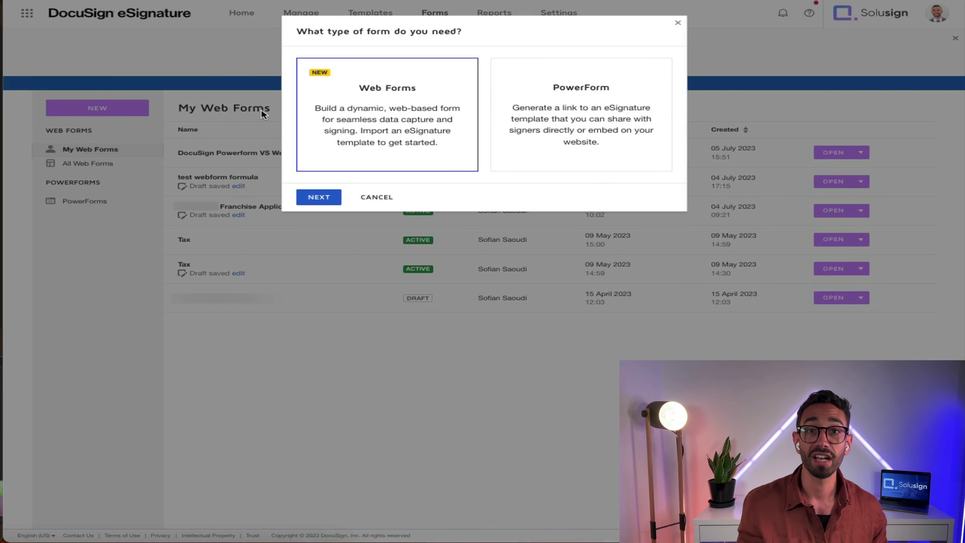
pyautogui.click(319, 197)
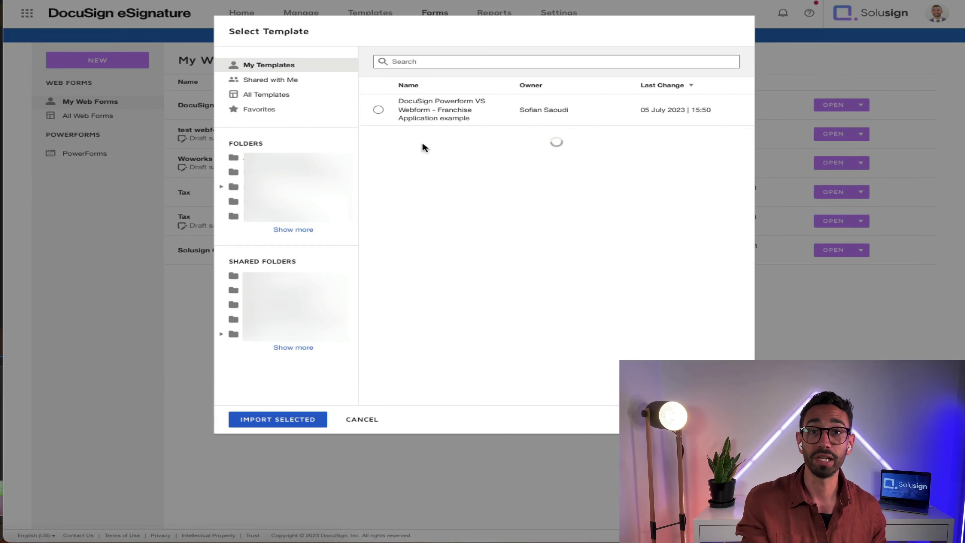
pyautogui.click(380, 110)
pyautogui.click(279, 419)
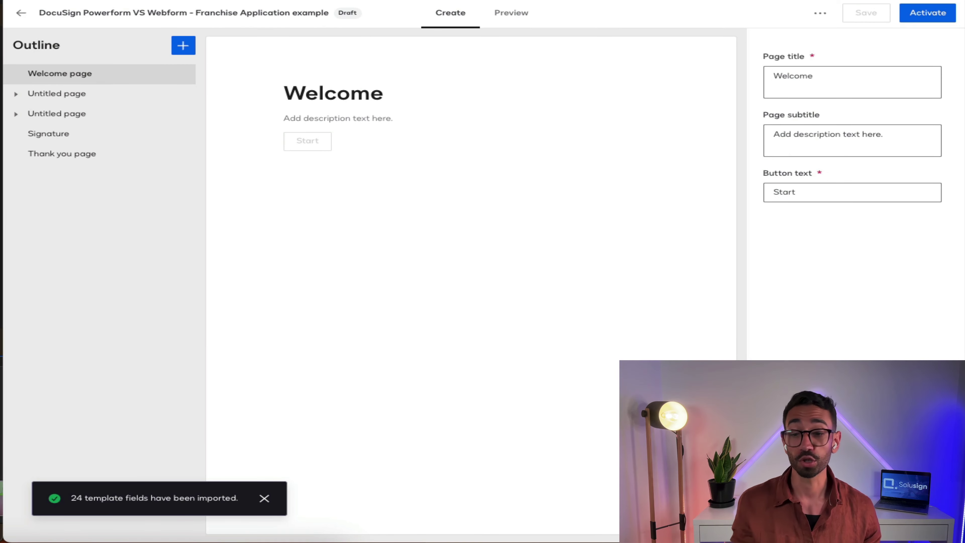
# Step: Move the Main Applicant name field below the Main Applicant email field
pyautogui.click(19, 95)
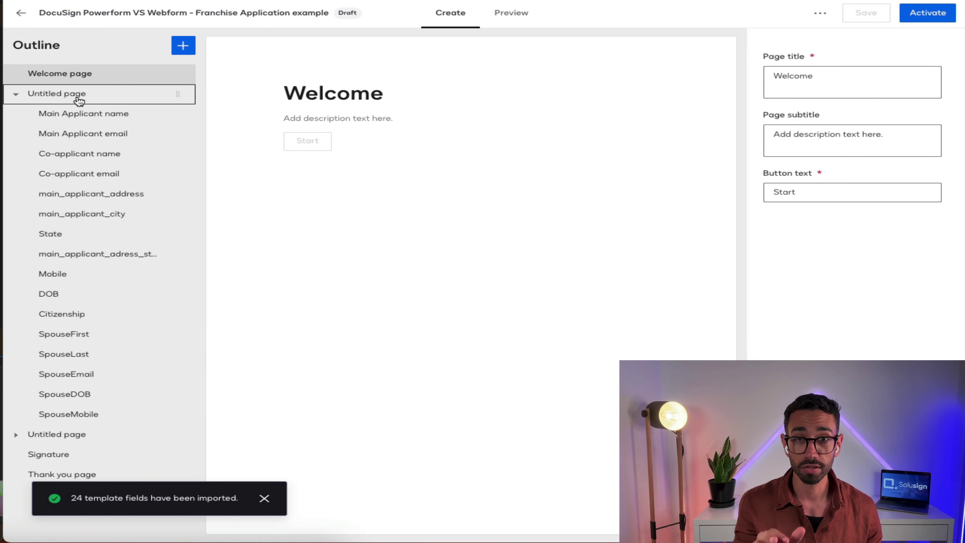
pyautogui.click(87, 117)
pyautogui.click(97, 143)
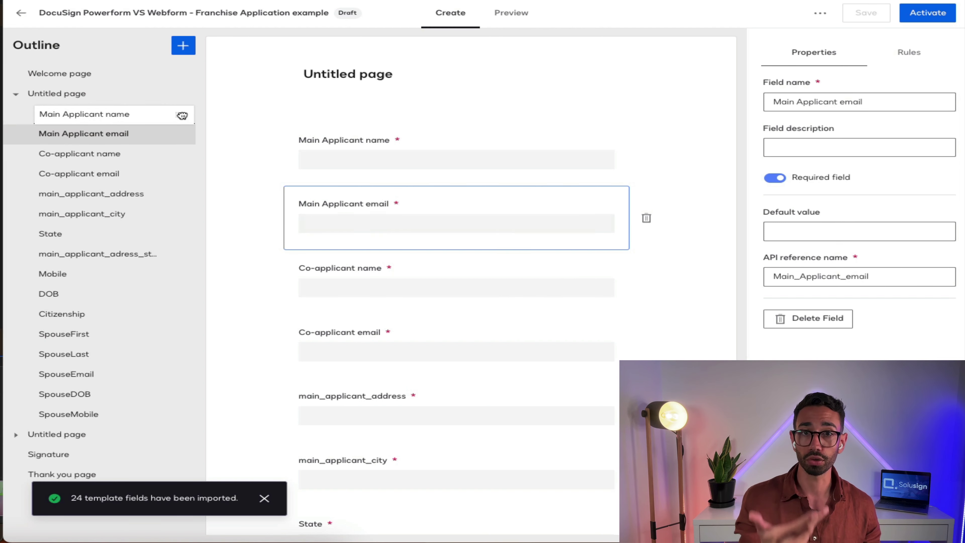
pyautogui.moveTo(182, 115); pyautogui.dragTo(179, 142)
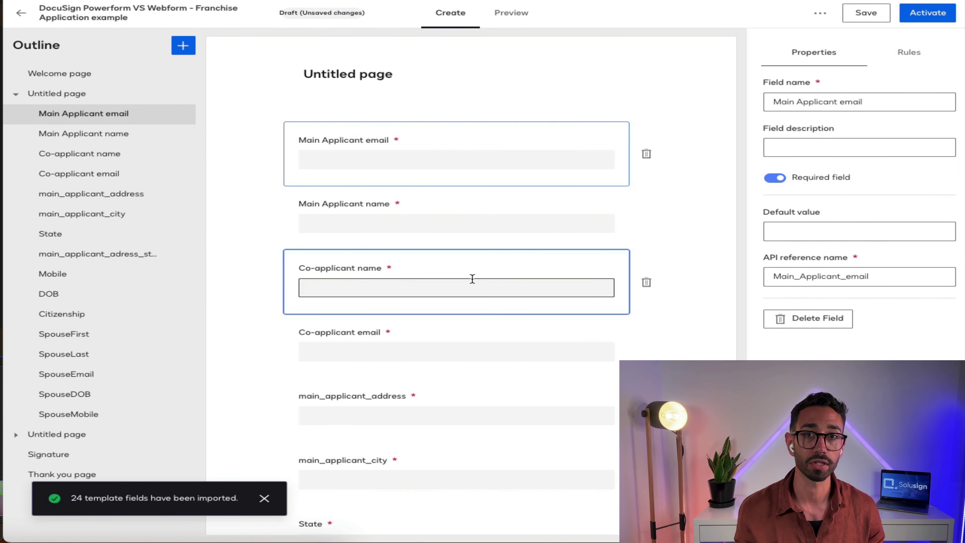
# Step: Rename the main applicant address field to 'What isy our address?' and check its rules
pyautogui.scroll(-5, 472, 280)
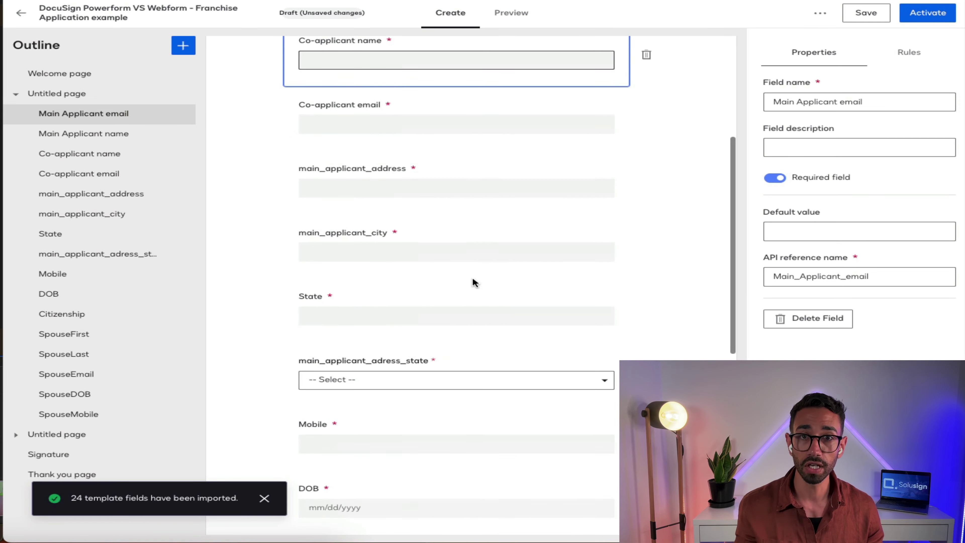
pyautogui.click(437, 181)
pyautogui.scroll(1, 502, 179)
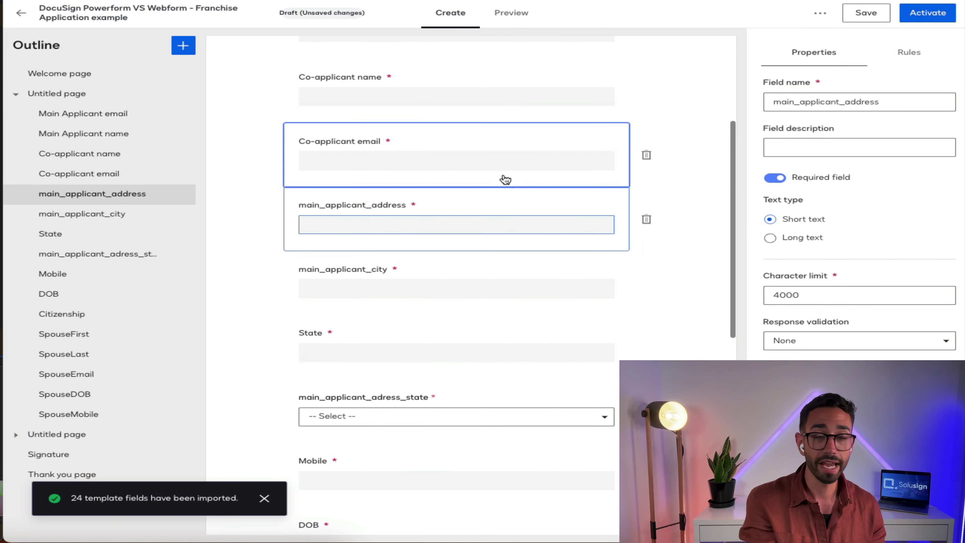
pyautogui.doubleClick(850, 106)
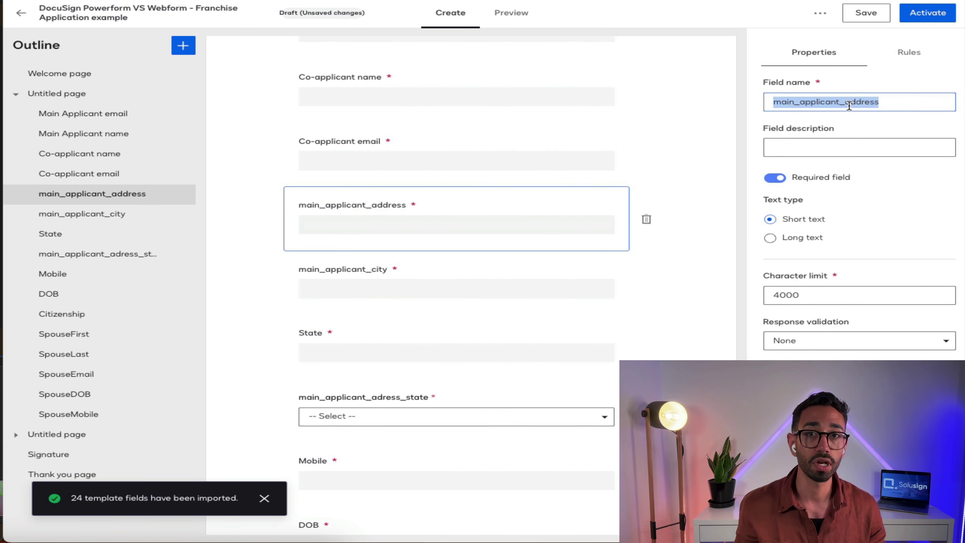
pyautogui.write('What isy our')
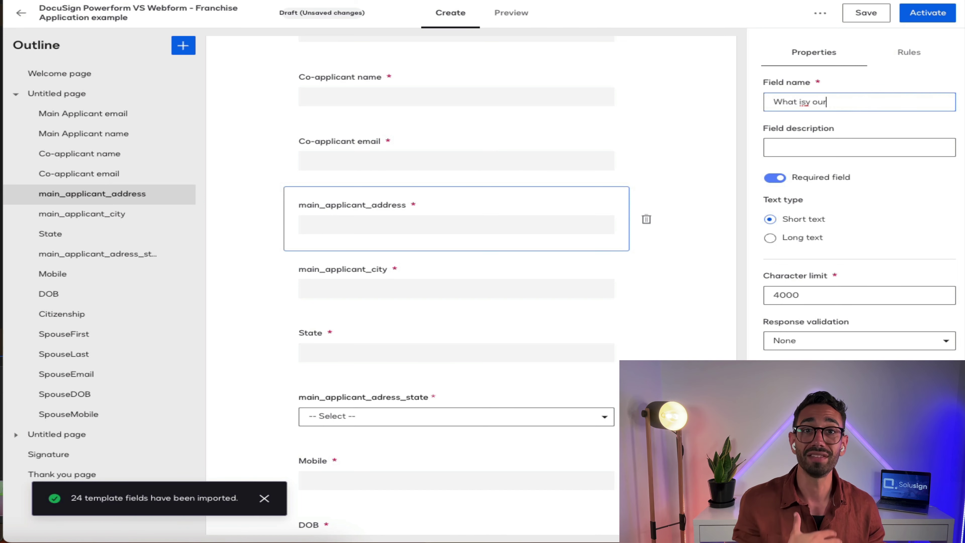
pyautogui.write(' address?')
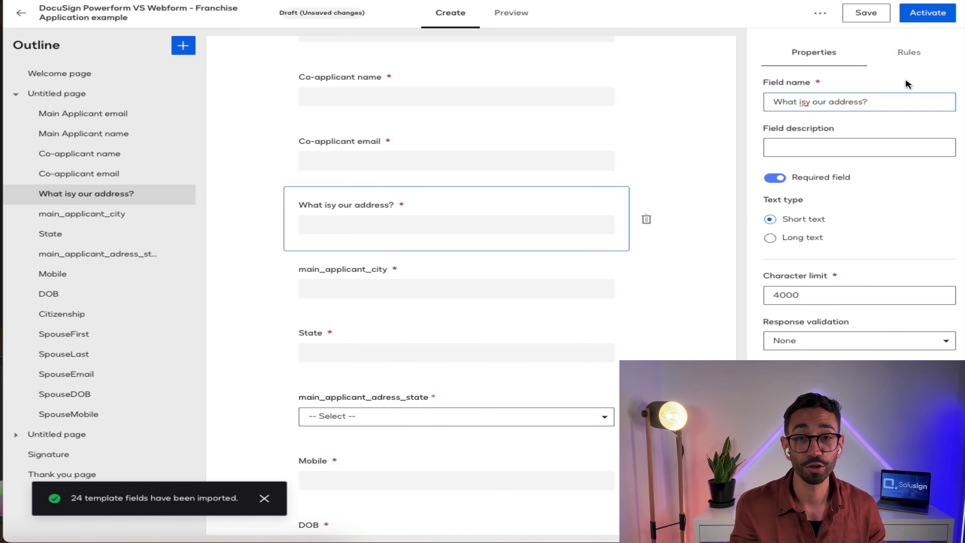
pyautogui.click(908, 54)
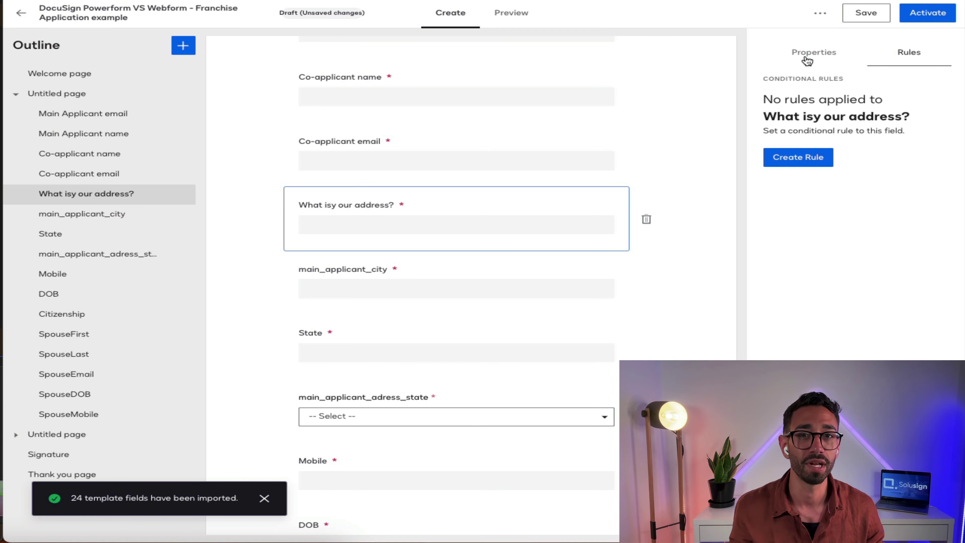
pyautogui.click(832, 57)
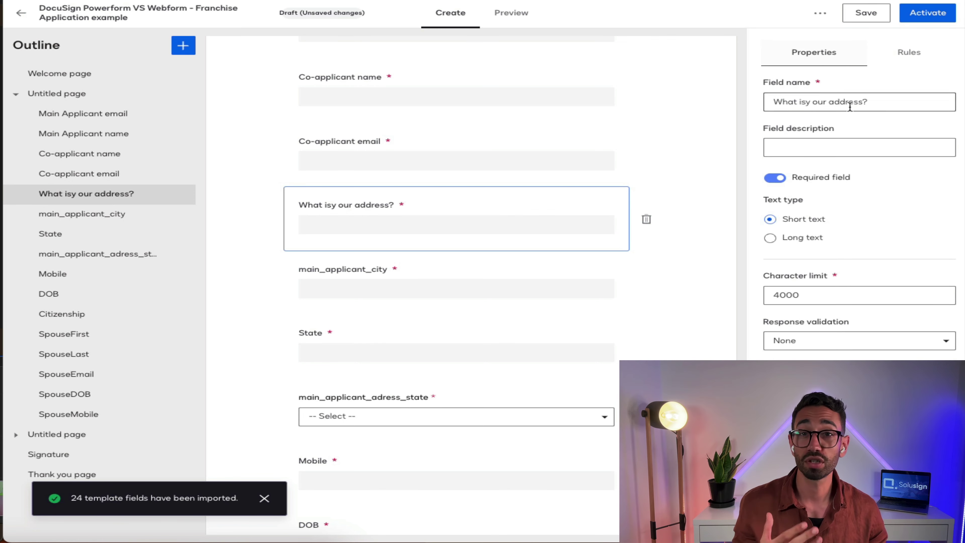
pyautogui.moveTo(482, 314)
pyautogui.scroll(-1, 482, 314)
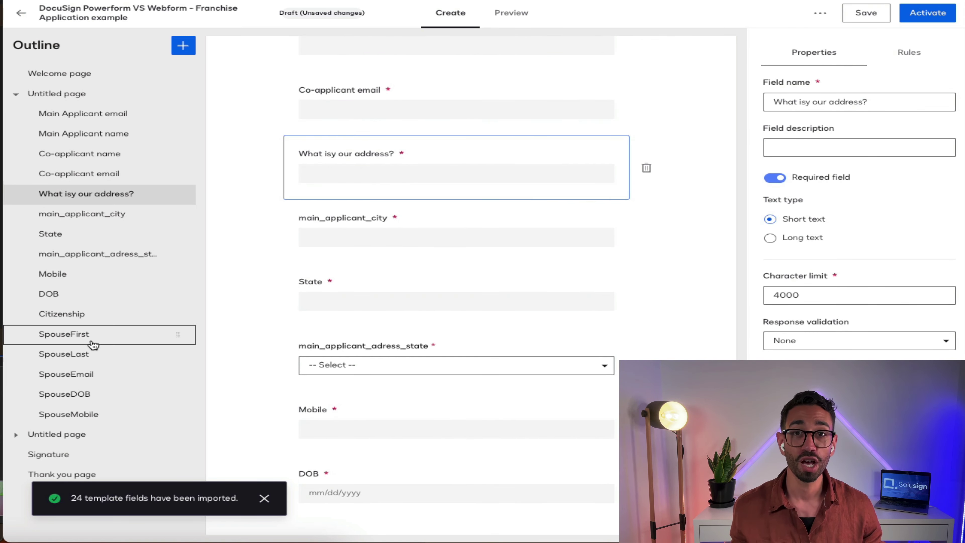
# Step: Save the web form draft, then activate it to make it public
pyautogui.click(112, 474)
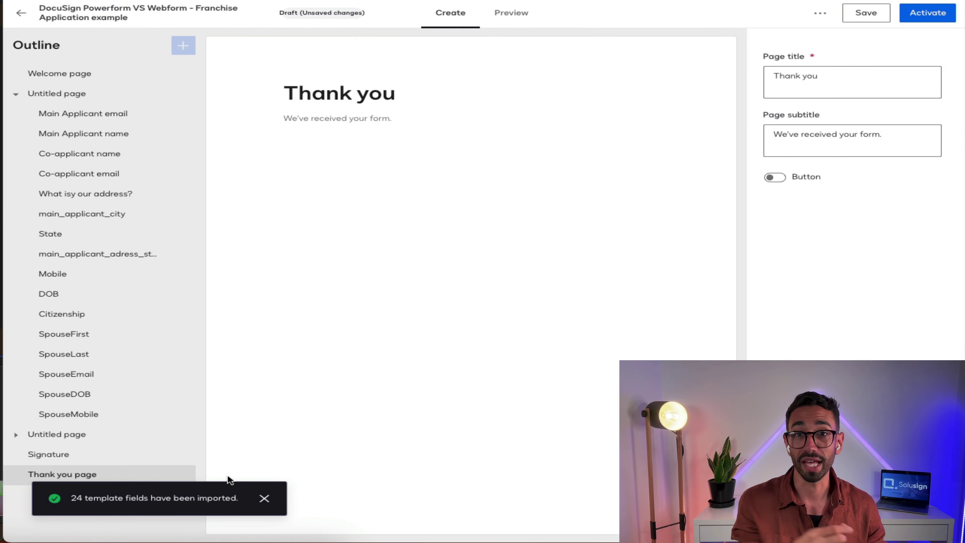
pyautogui.click(265, 498)
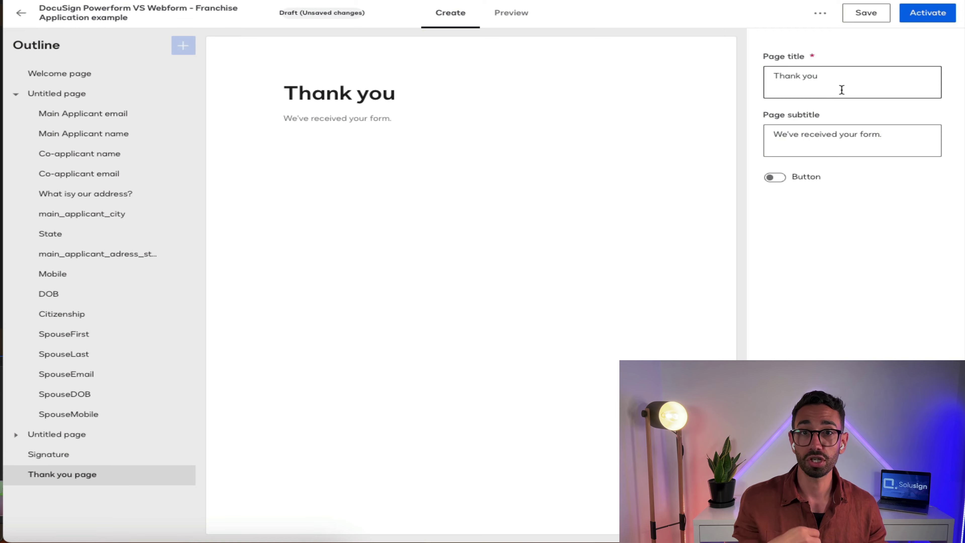
pyautogui.click(775, 178)
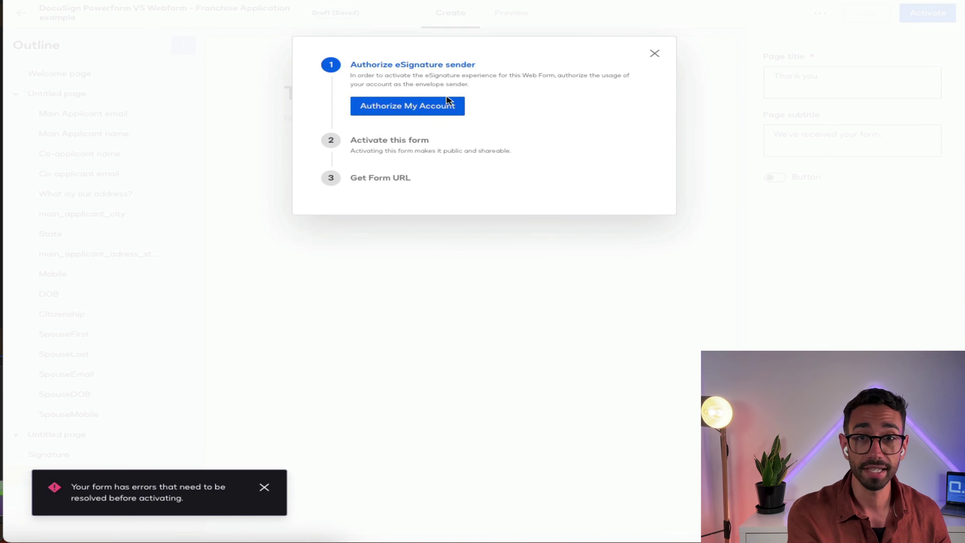
pyautogui.click(407, 106)
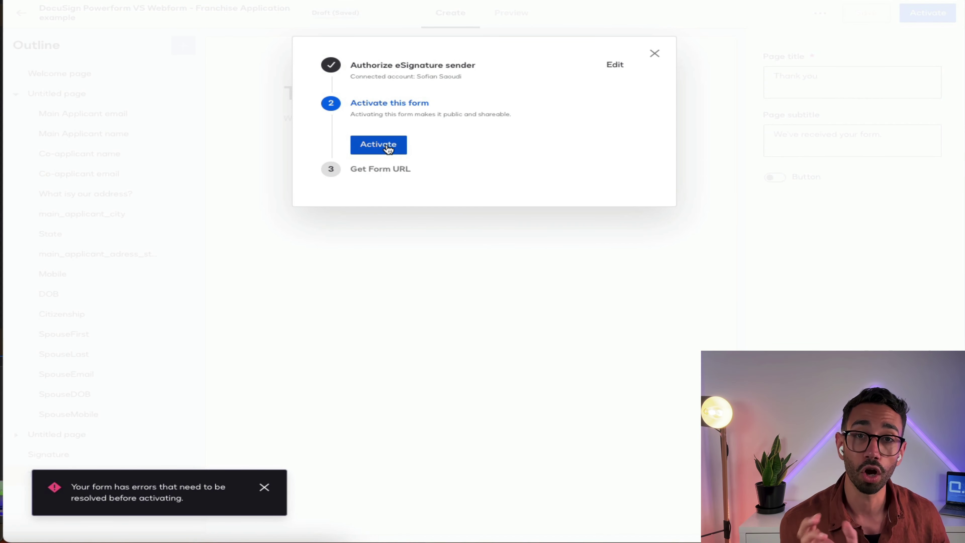
pyautogui.click(388, 148)
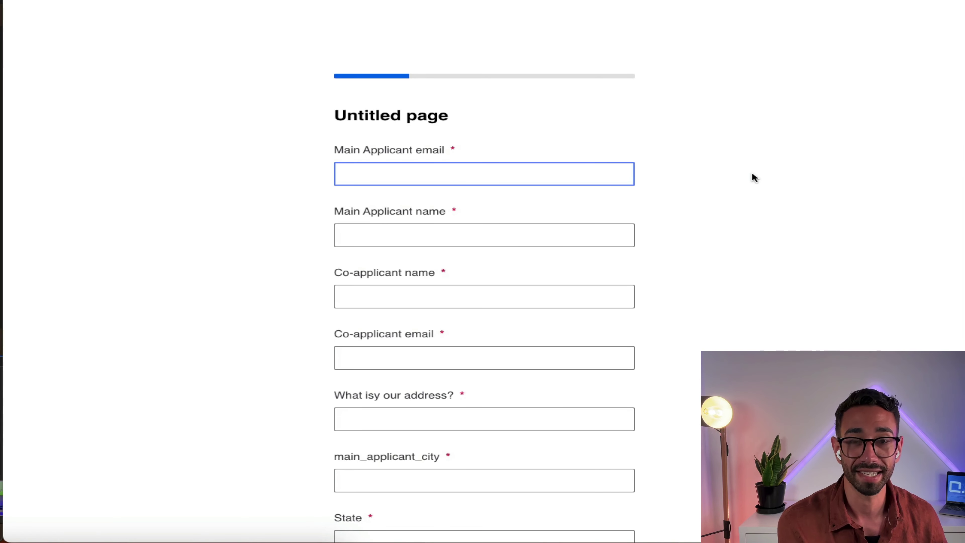
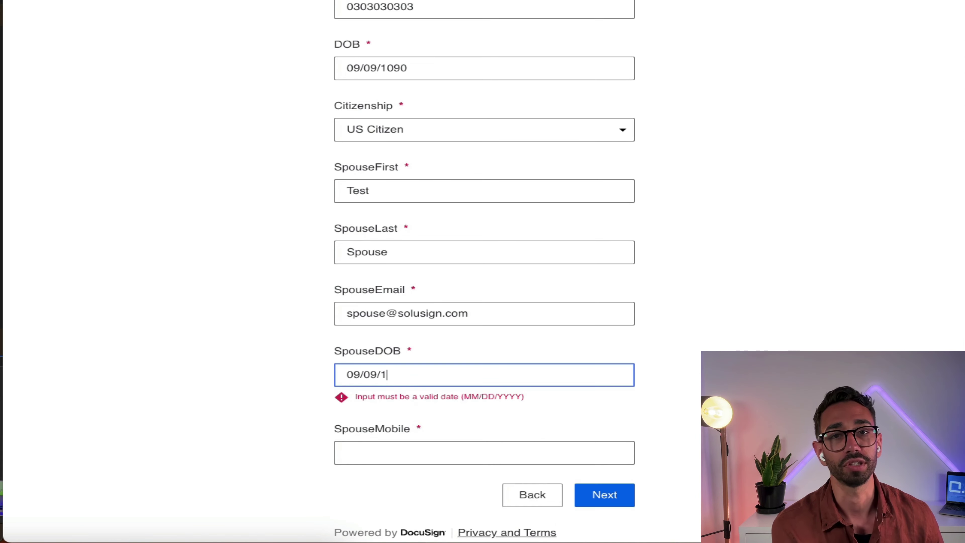
# Step: Fill in the applicant, co-applicant, address and spouse fields, then submit the web form
pyautogui.write('909')
pyautogui.click(603, 494)
pyautogui.scroll(-8, 541, 320)
pyautogui.scroll(-15, 594, 371)
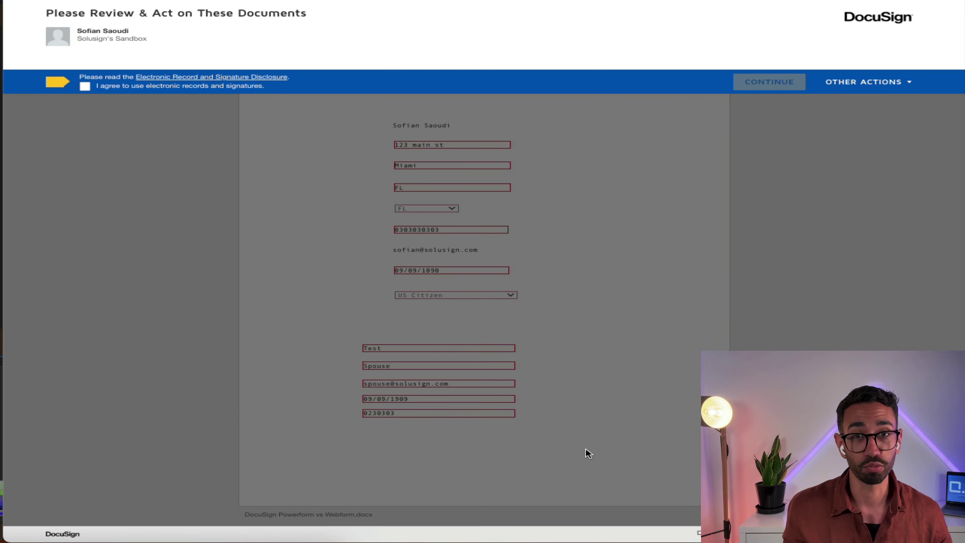
# Step: Sign the generated document with a drawn signature in the Signature field and finish
pyautogui.click(769, 81)
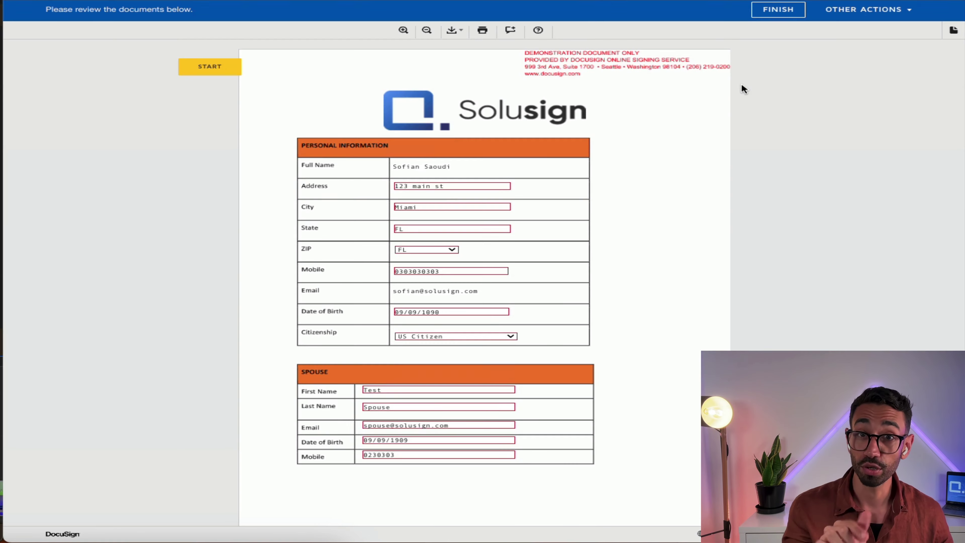
pyautogui.scroll(-10, 538, 423)
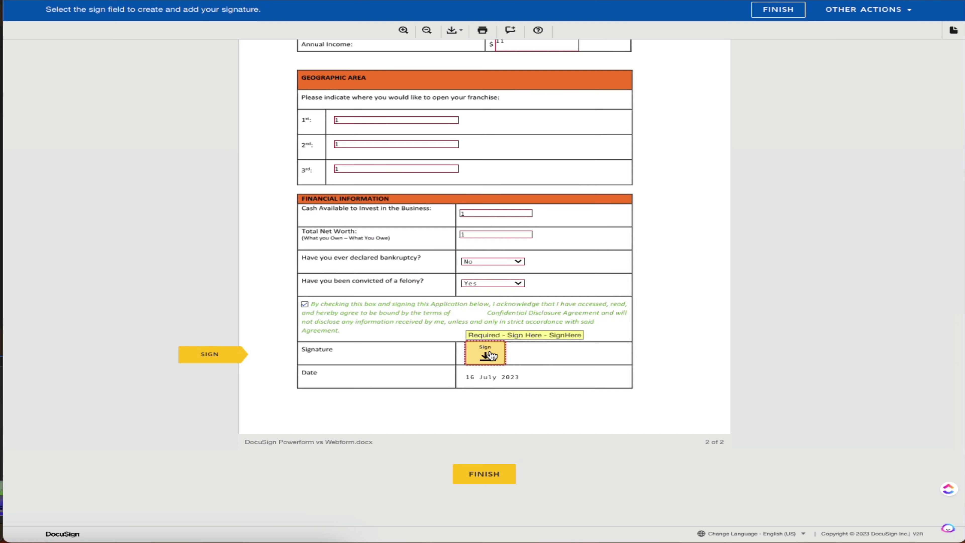
pyautogui.click(485, 296)
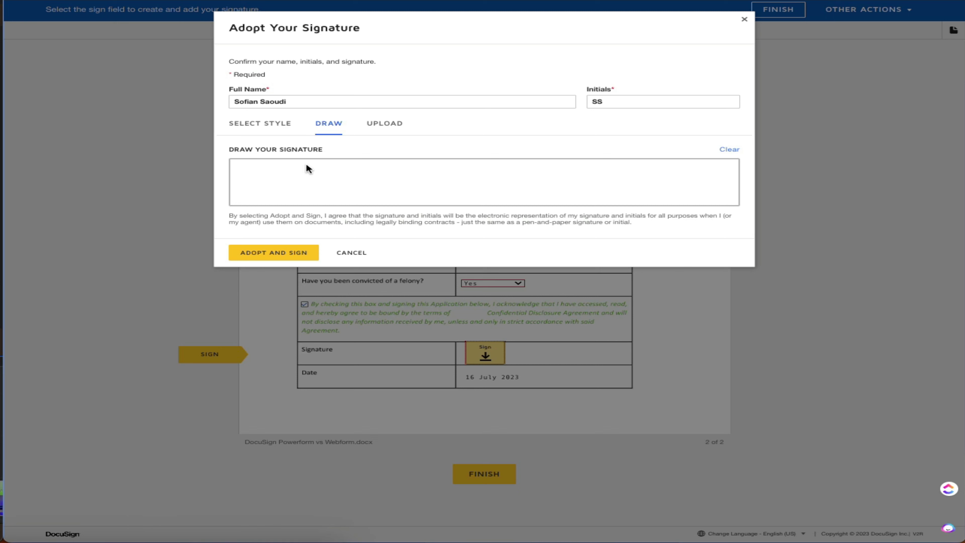
pyautogui.click(299, 259)
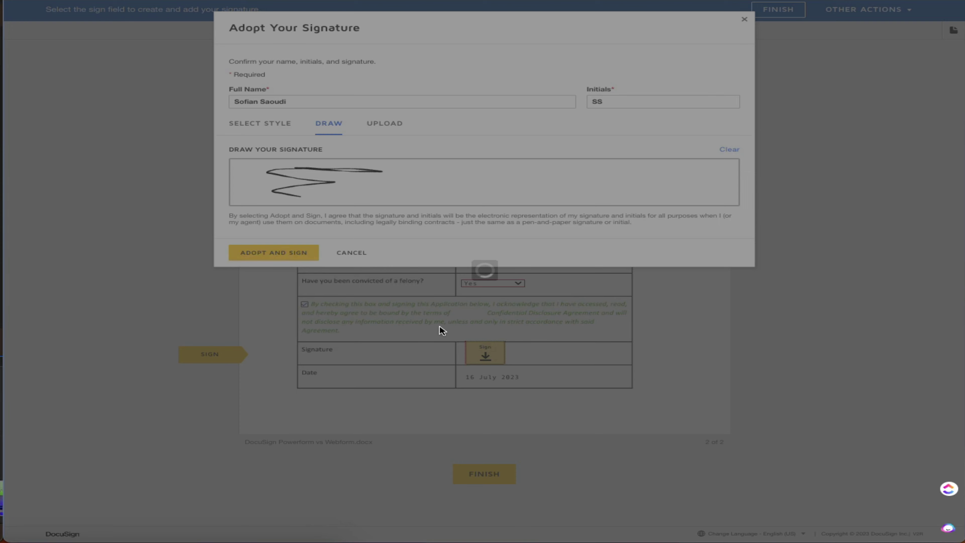
pyautogui.click(486, 474)
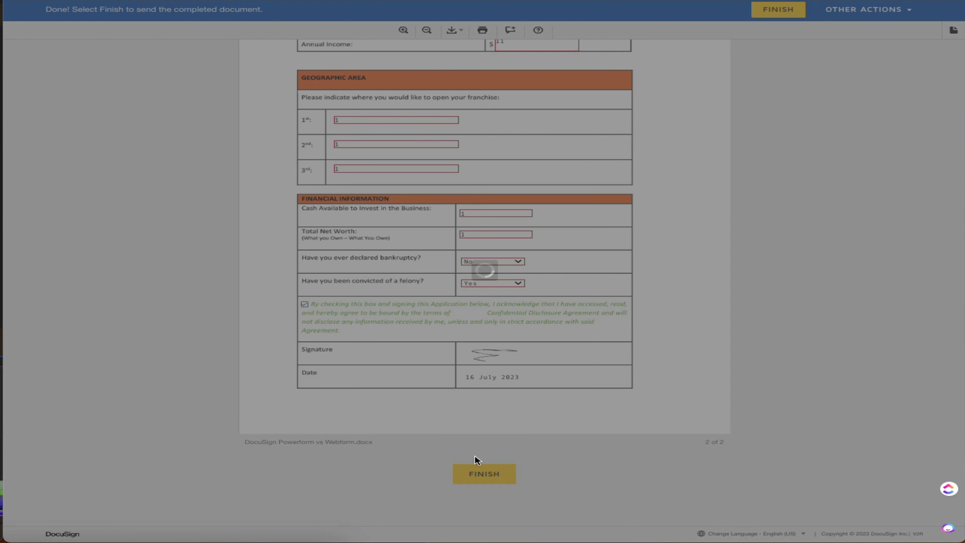